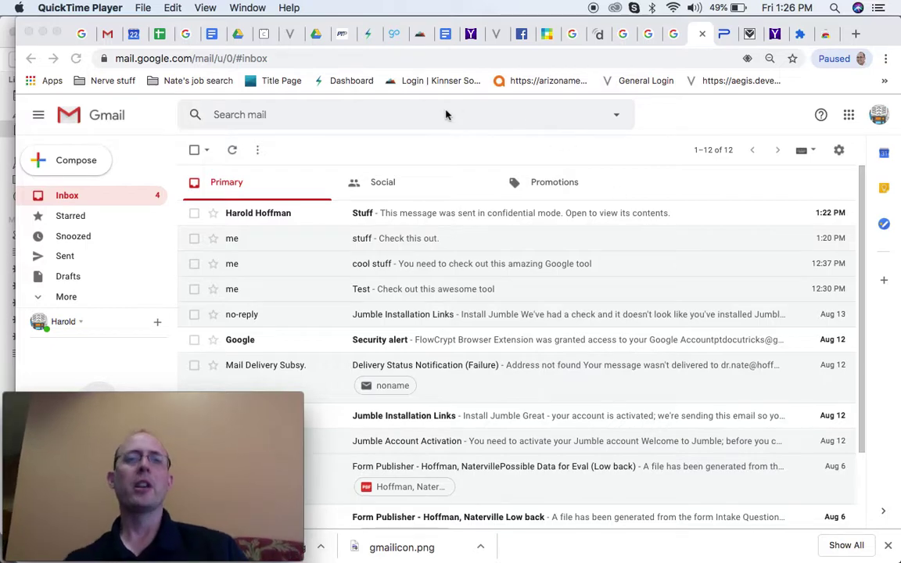
# - Start a new Gmail message addressed to the suggested contact
pyautogui.click(70, 162)
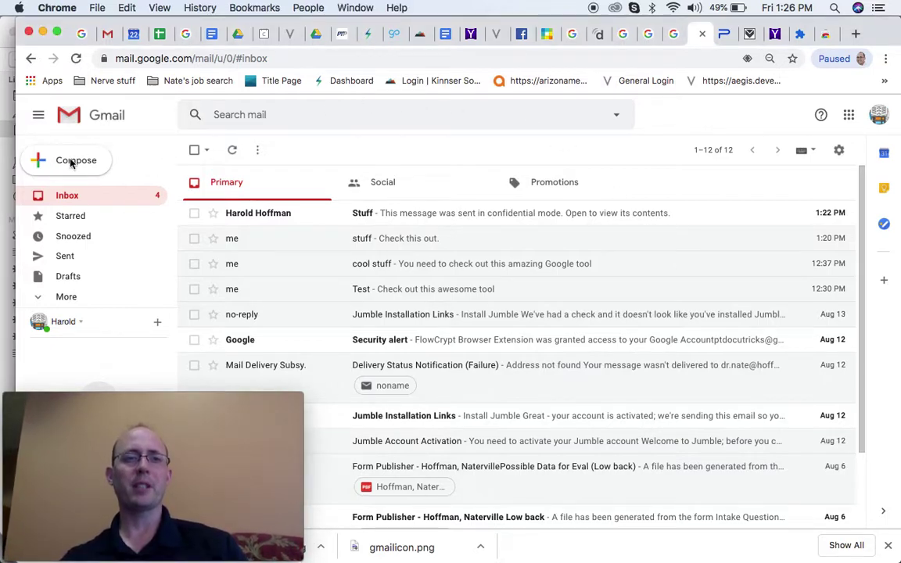
pyautogui.click(71, 162)
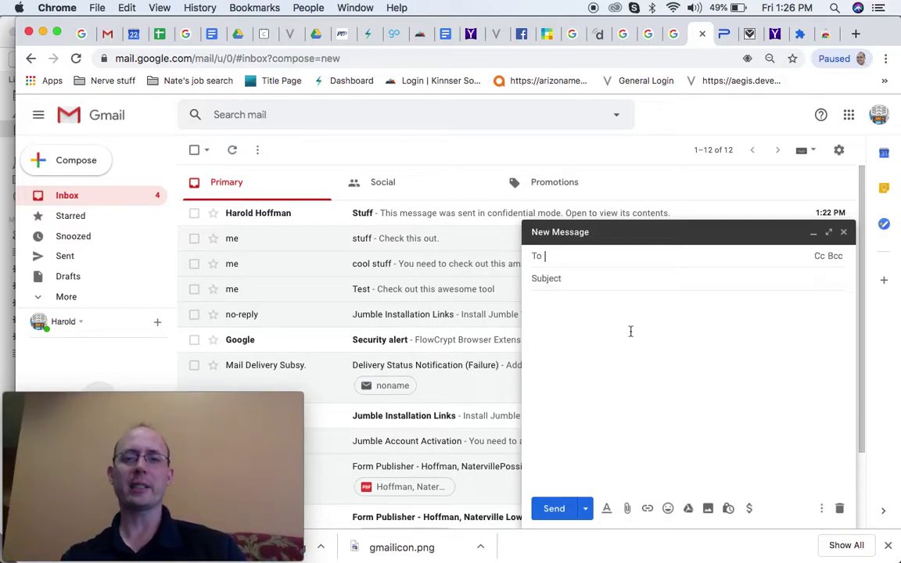
pyautogui.write('p')
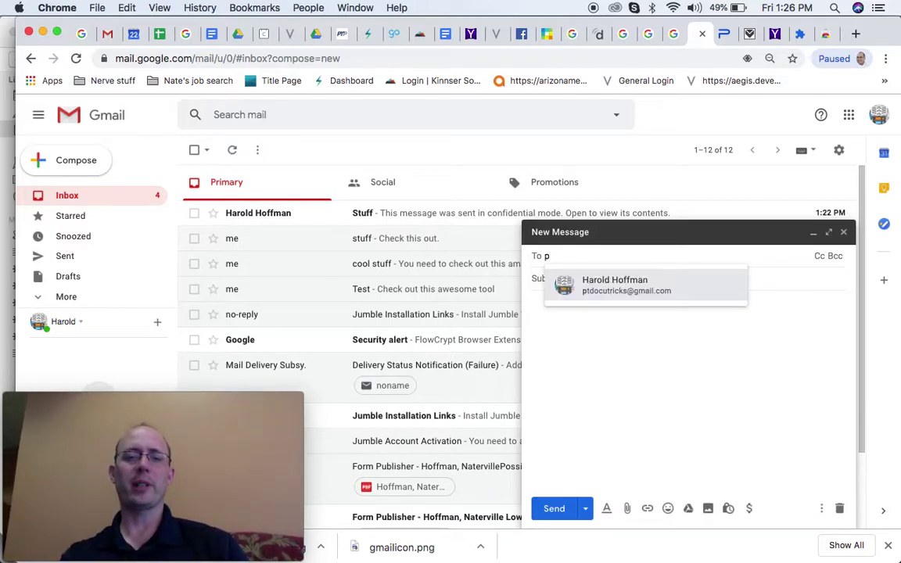
pyautogui.click(609, 290)
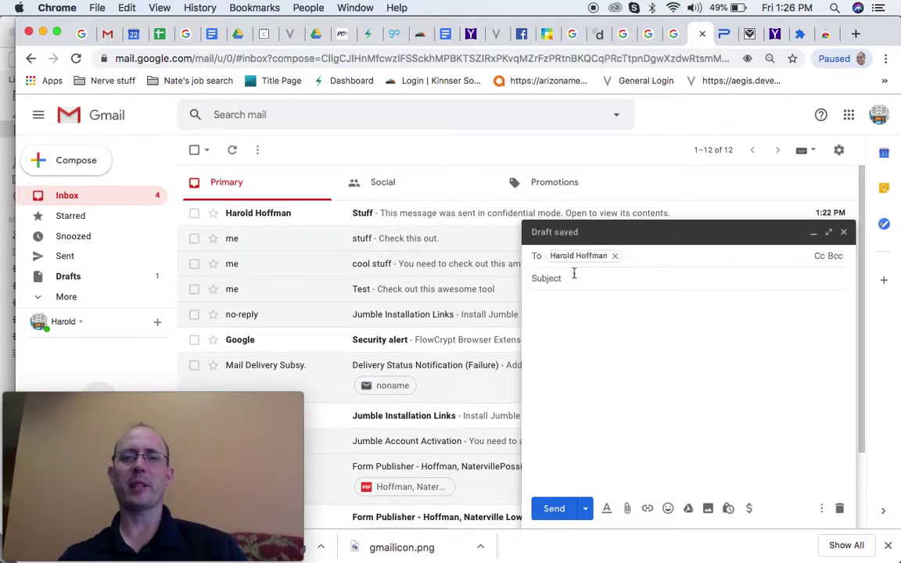
# - Give the draft the subject 'Hey, cool app' and some placeholder body text
pyautogui.click(573, 280)
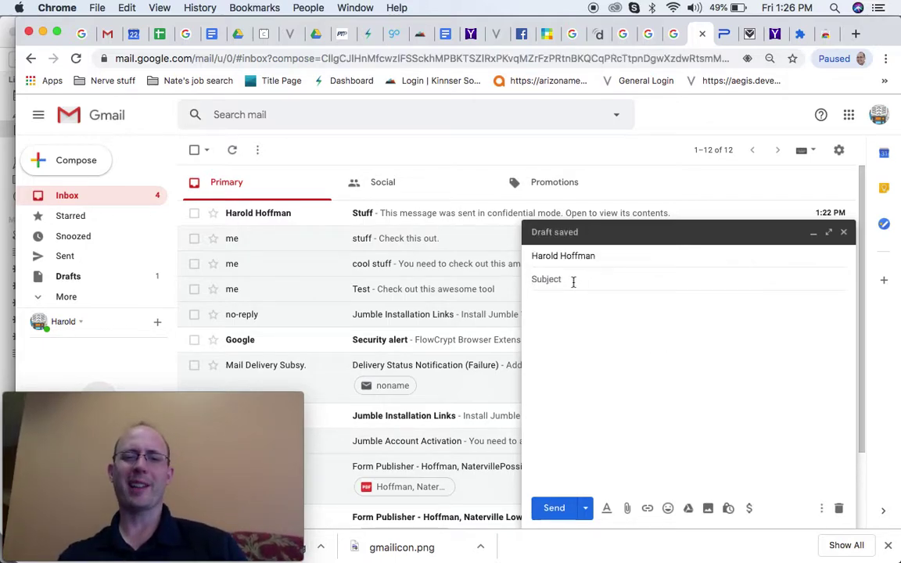
pyautogui.write('Hey,')
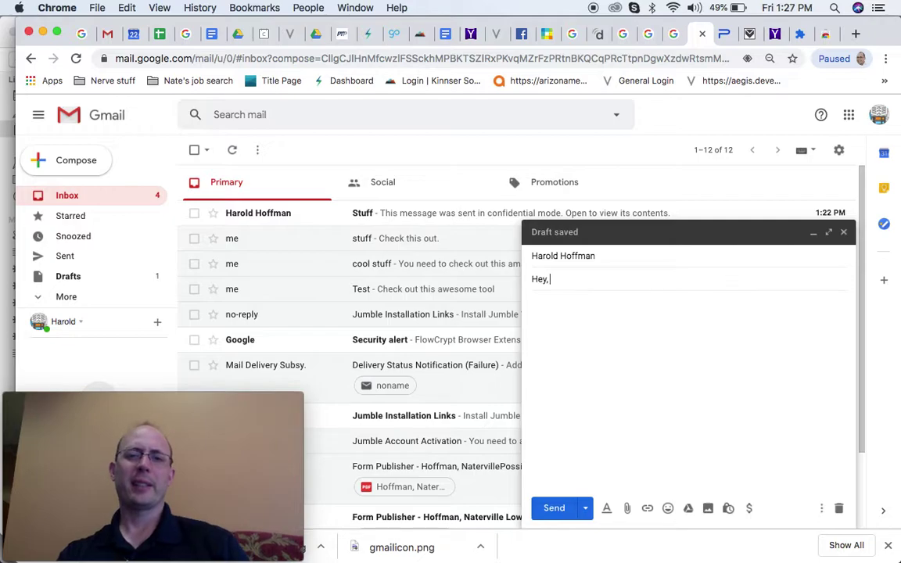
pyautogui.write(' cool')
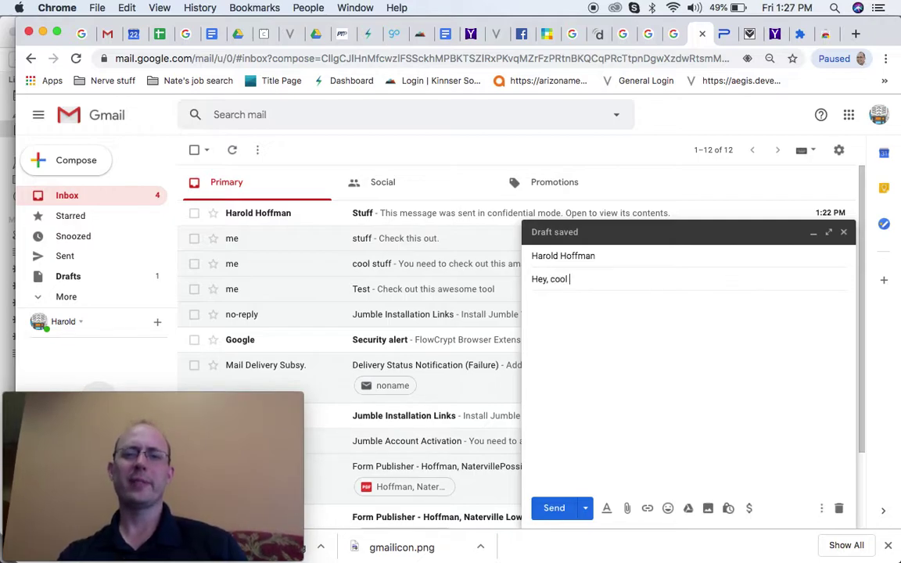
pyautogui.write(' app')
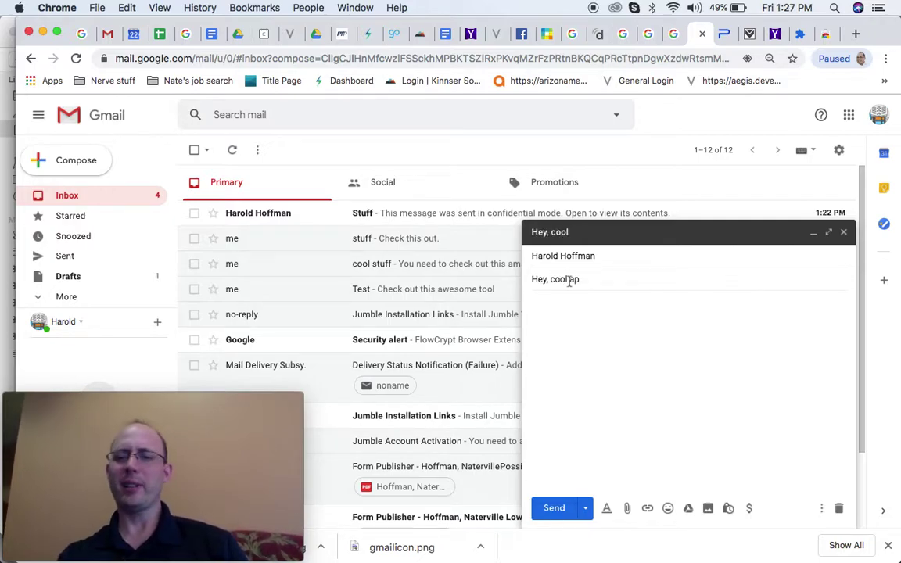
pyautogui.click(557, 335)
pyautogui.write('dskfjhakdfhasd;kfhasf')
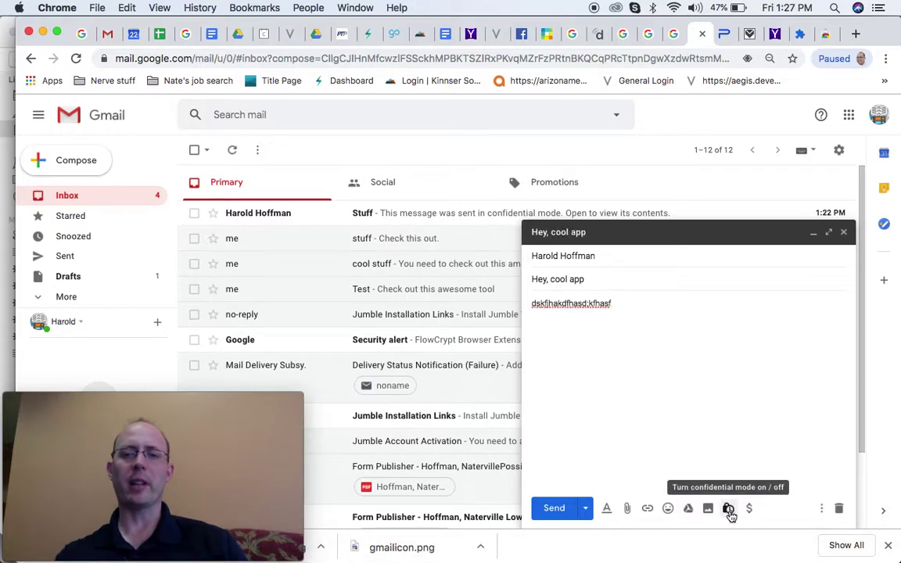
# - Turn on confidential mode with 1-week expiry and an SMS passcode requirement
pyautogui.click(729, 510)
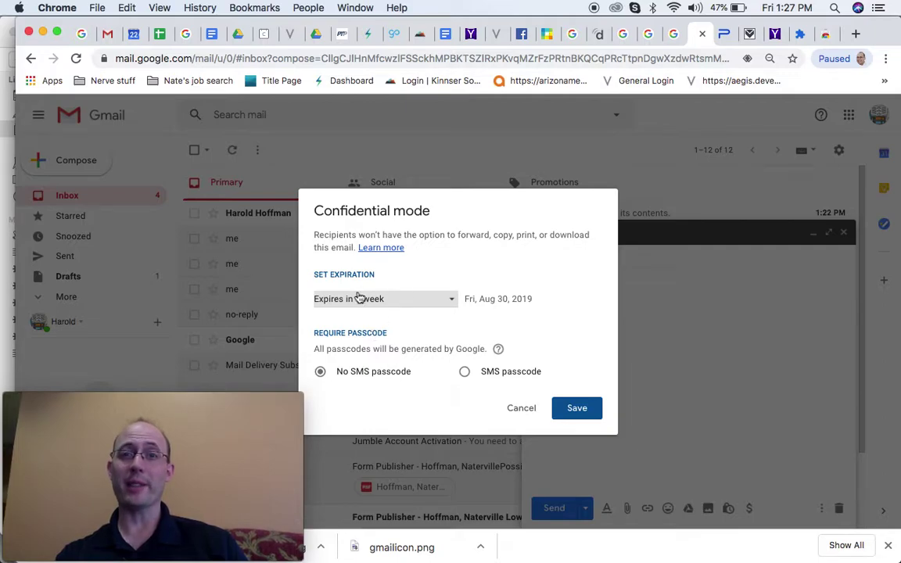
pyautogui.click(465, 372)
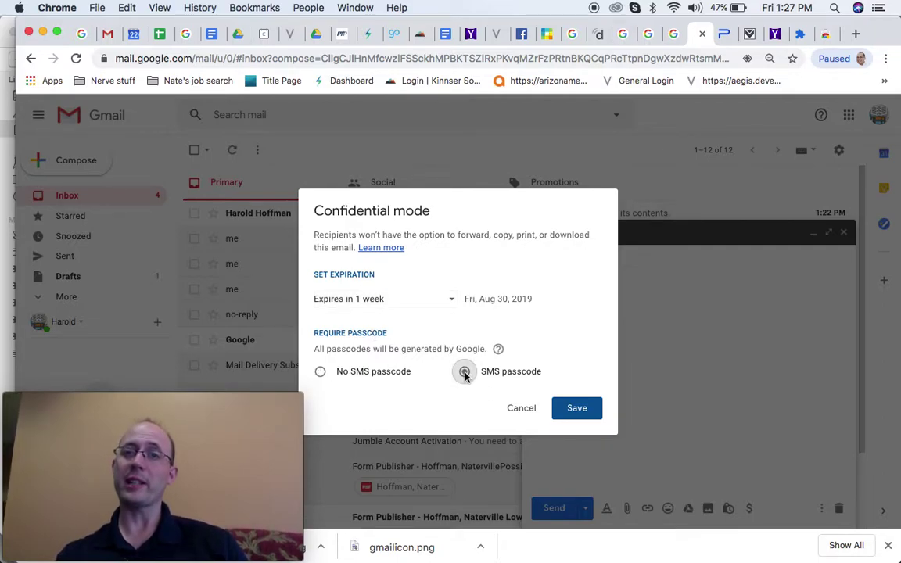
pyautogui.click(579, 409)
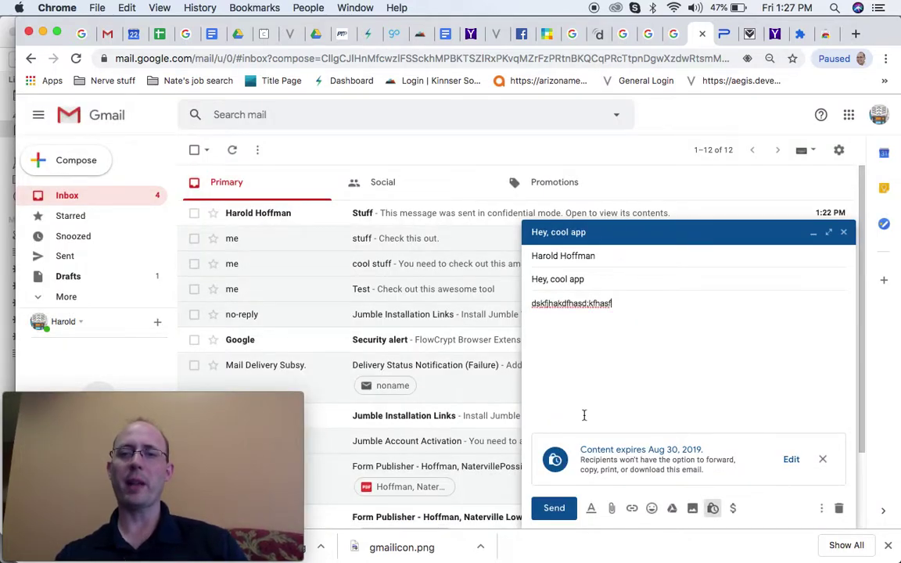
# - Try sending the confidential draft, then cancel the phone number confirmation
pyautogui.click(556, 509)
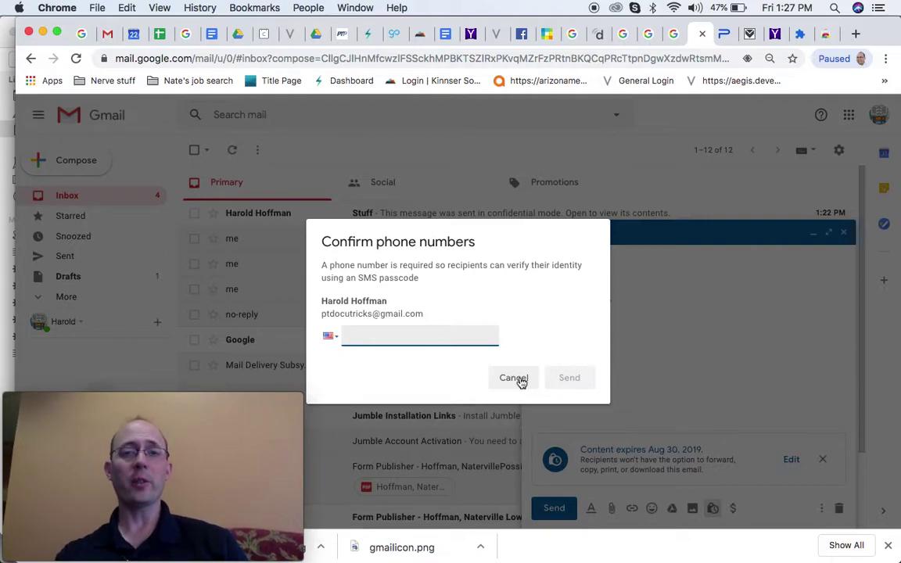
pyautogui.click(520, 380)
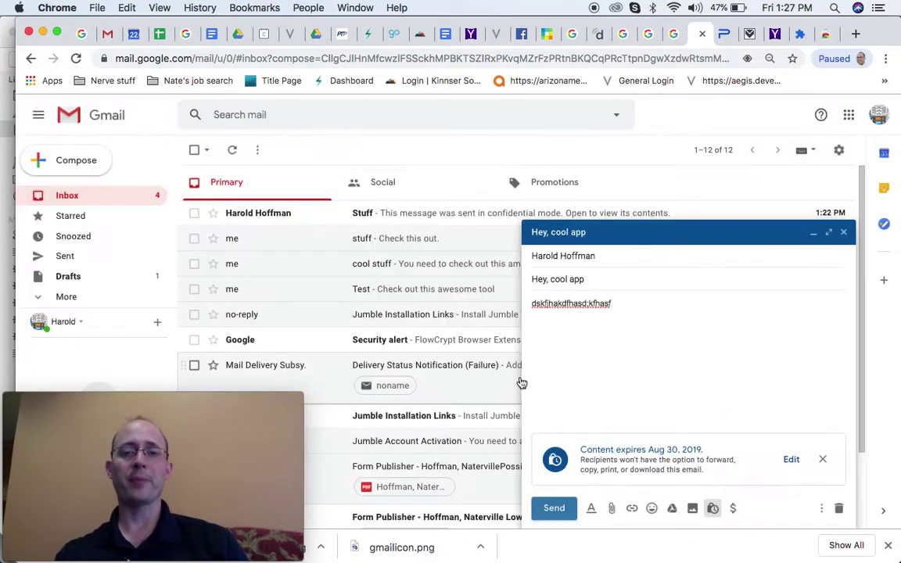
# - Close the draft and unlock the confidential 'Stuff' message with the texted passcode
pyautogui.click(847, 233)
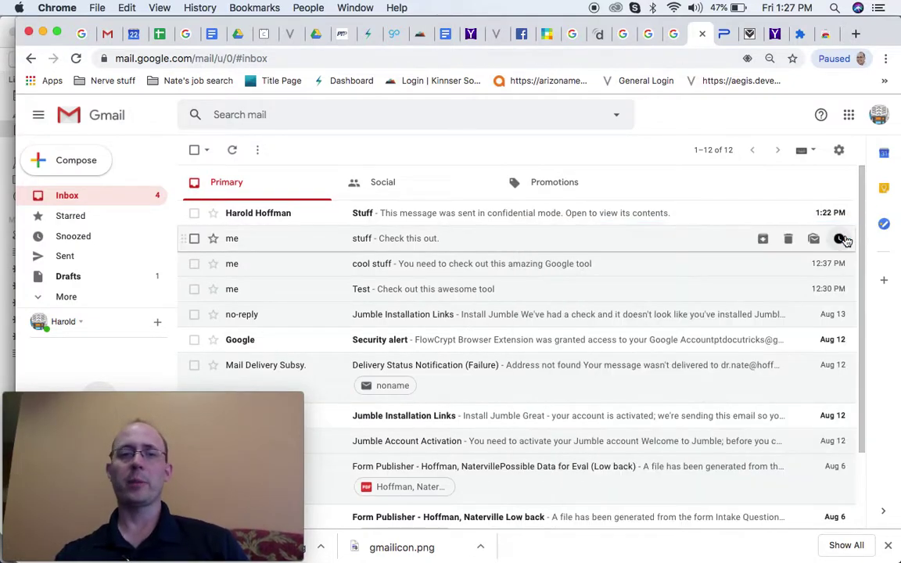
pyautogui.click(364, 214)
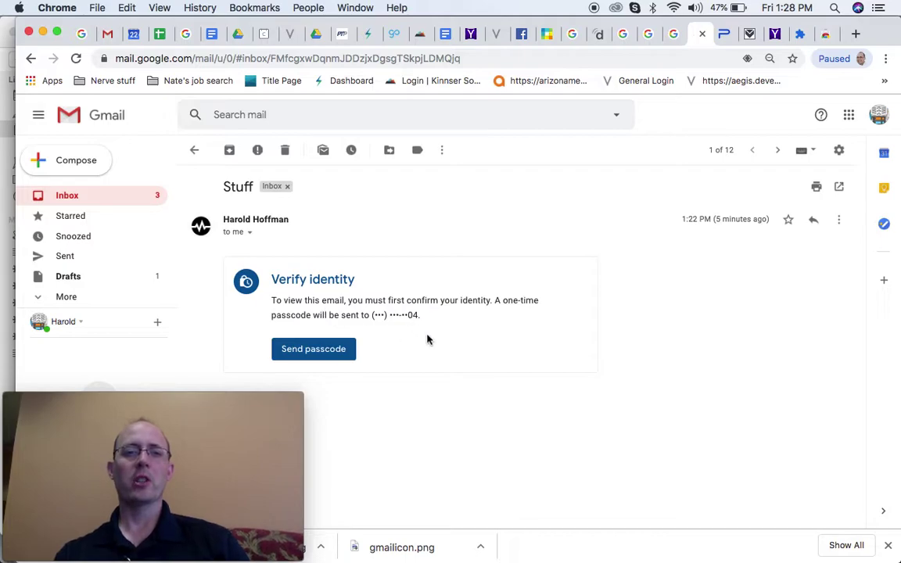
pyautogui.click(322, 351)
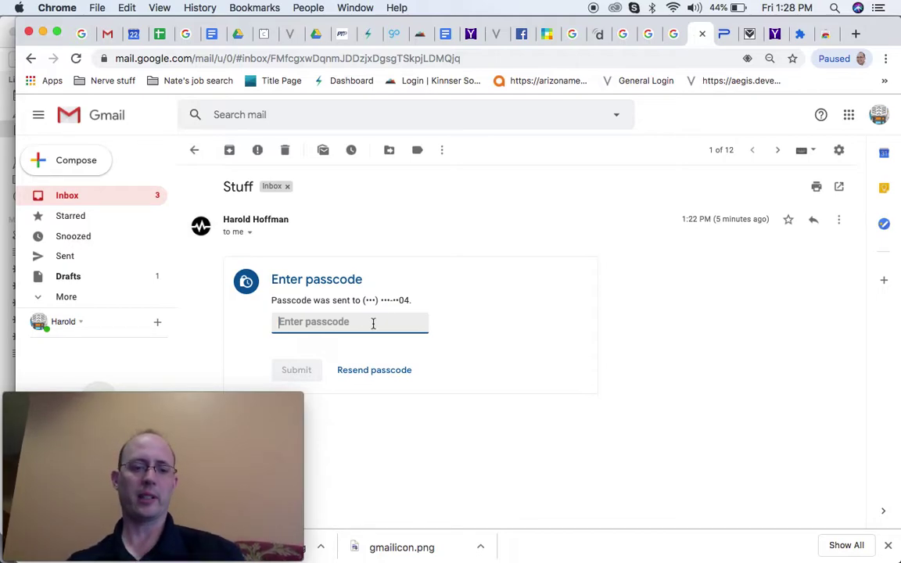
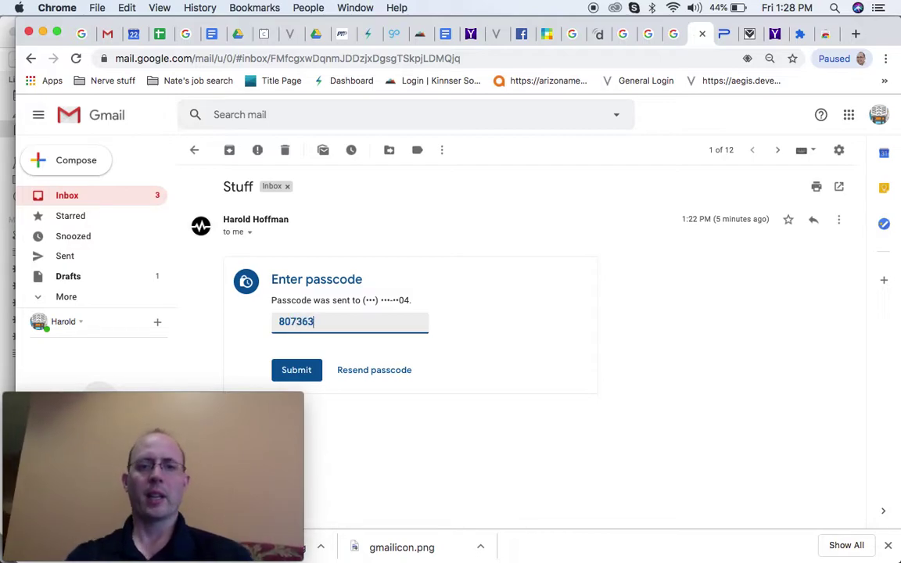
pyautogui.click(305, 376)
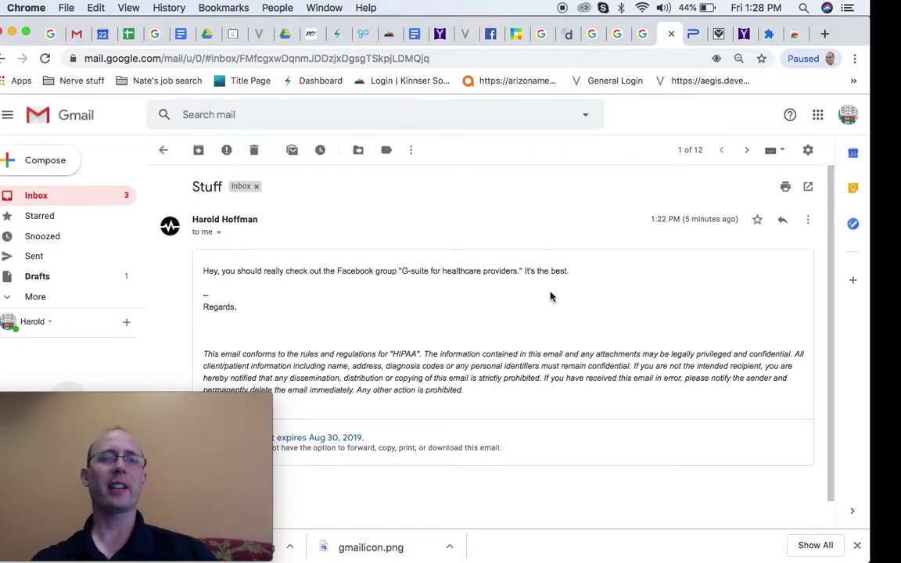
pyautogui.hotkey('ctrl', 'Right')
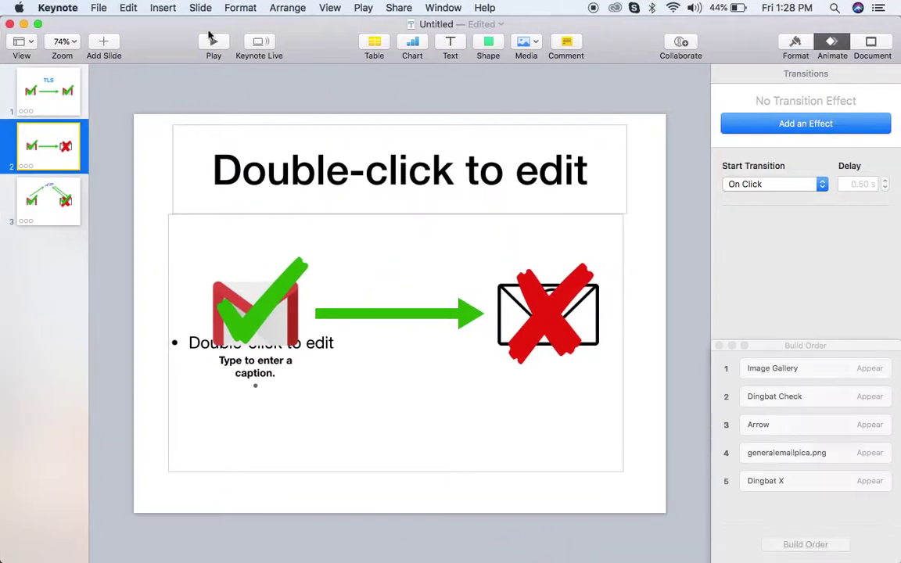
# - Select the first slide, the TLS diagram, in Keynote
pyautogui.click(52, 85)
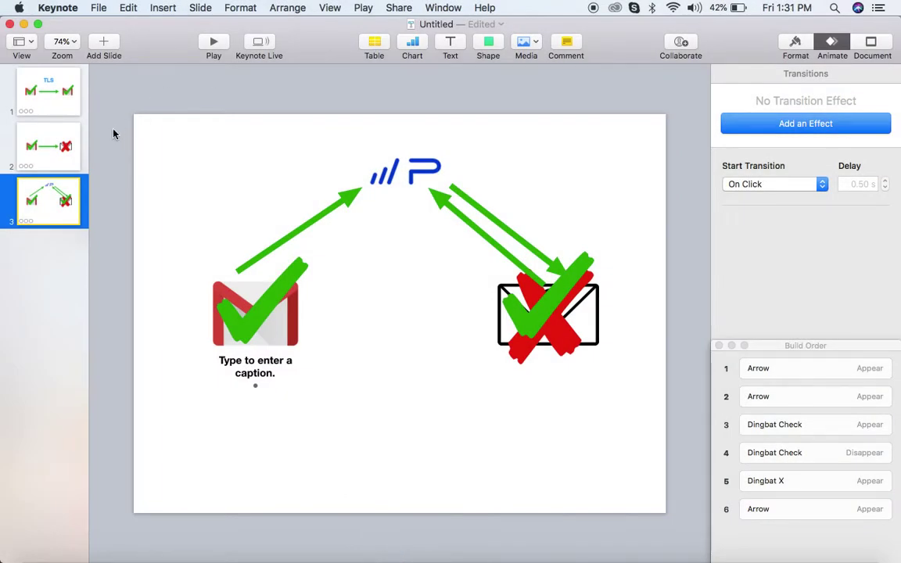
# - Switch back to the unlocked confidential Gmail message
pyautogui.press('super+Tab')
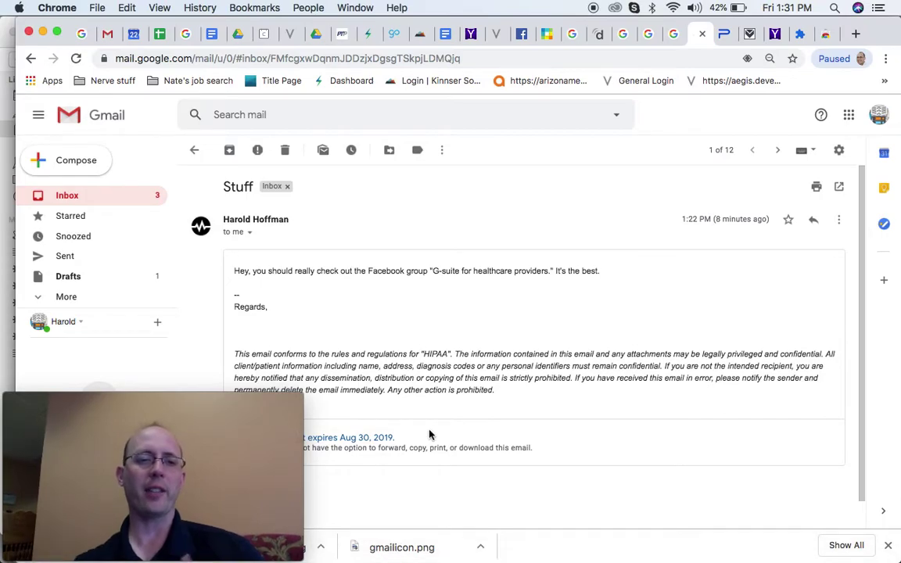
# - Open a blank new Gmail message, then go to Chrome's extensions page
pyautogui.click(81, 165)
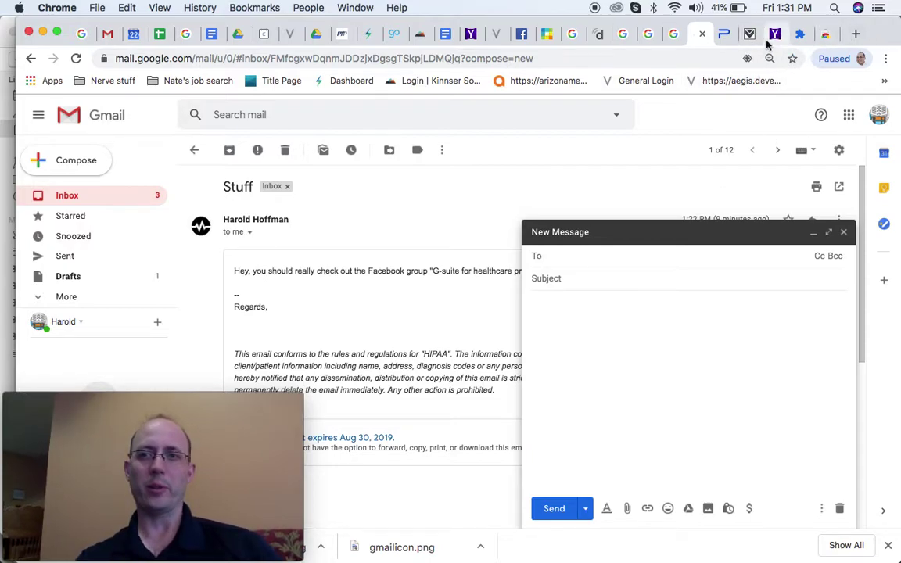
pyautogui.click(799, 35)
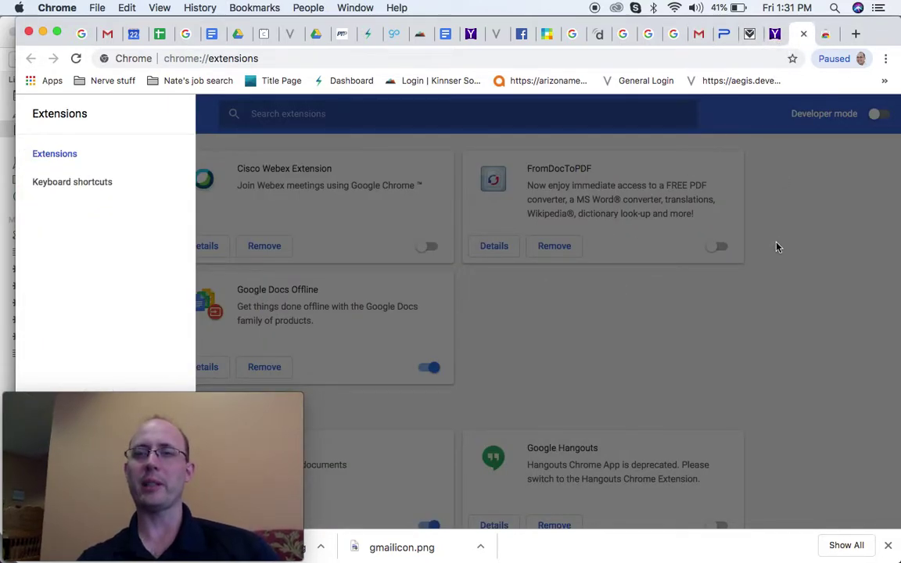
# - Browse the 'secure email' Web Store results, including FlowCrypt, Secure Email and Egress Secure Mail
pyautogui.click(826, 34)
pyautogui.scroll(-1, 535, 307)
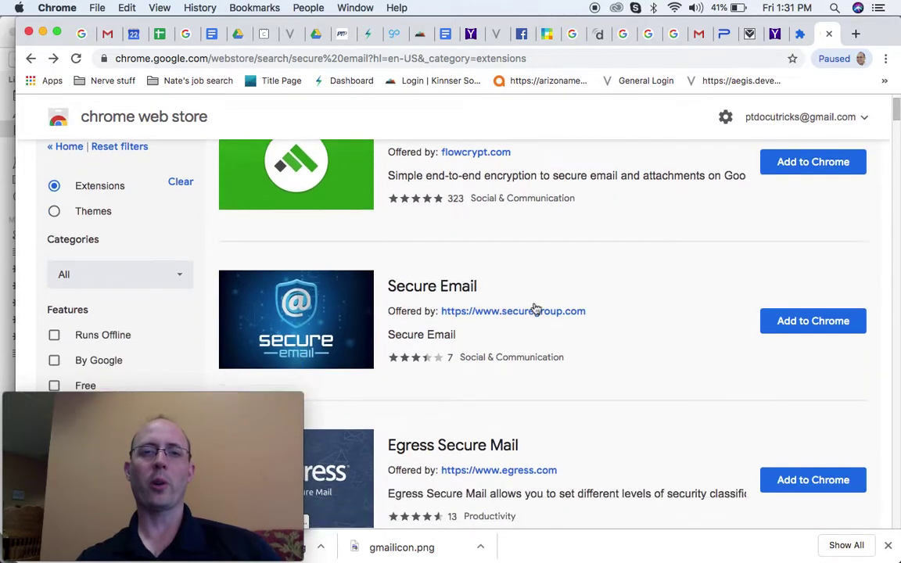
pyautogui.scroll(2, 536, 307)
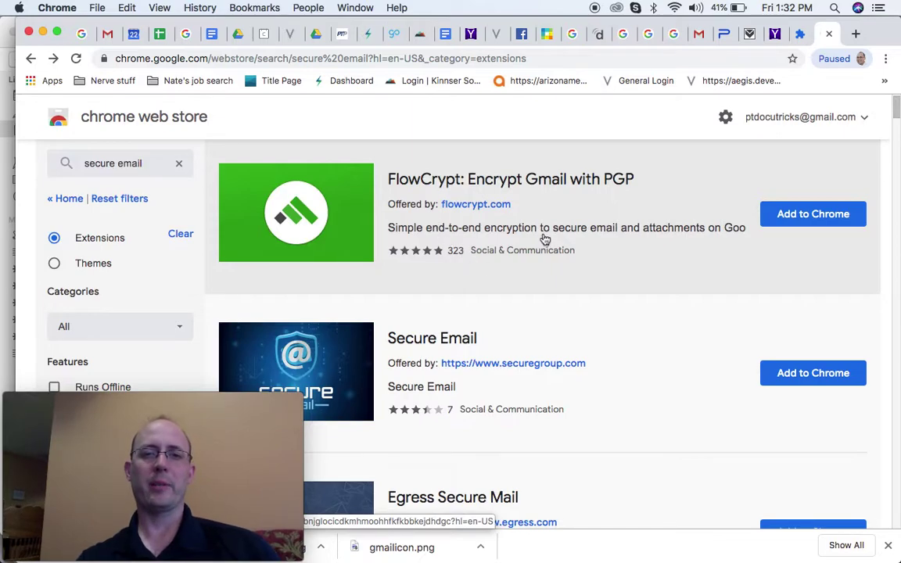
pyautogui.scroll(-1, 545, 238)
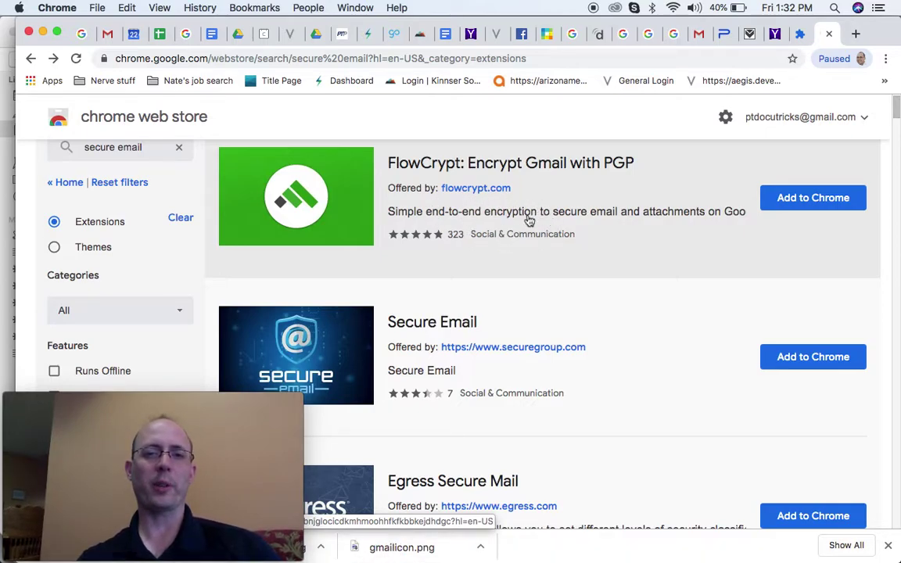
pyautogui.scroll(-5, 529, 221)
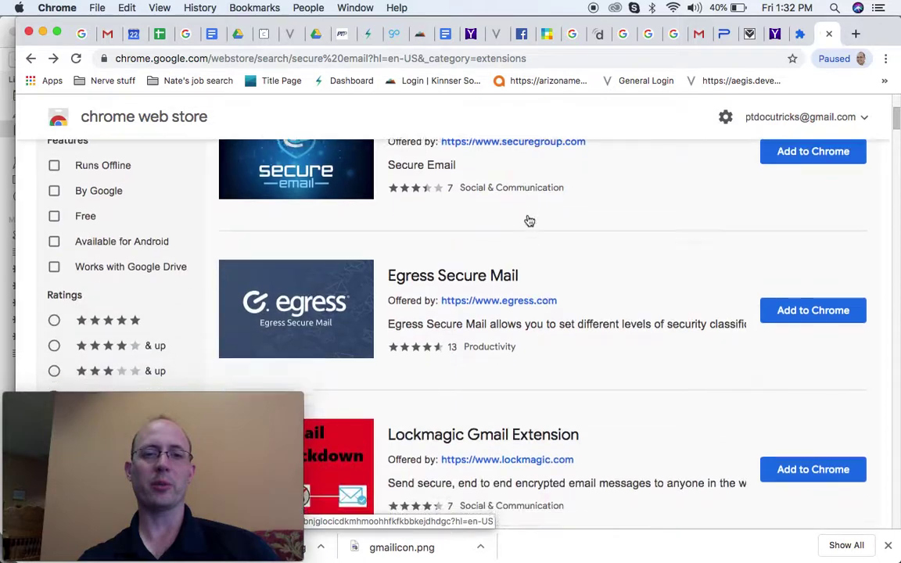
pyautogui.scroll(-12, 529, 221)
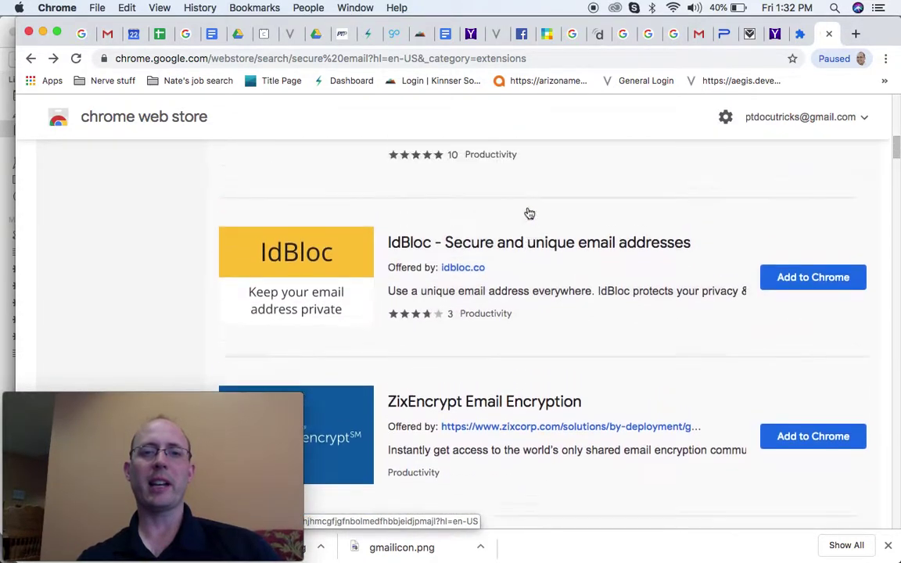
pyautogui.scroll(3, 529, 213)
pyautogui.scroll(-6, 493, 348)
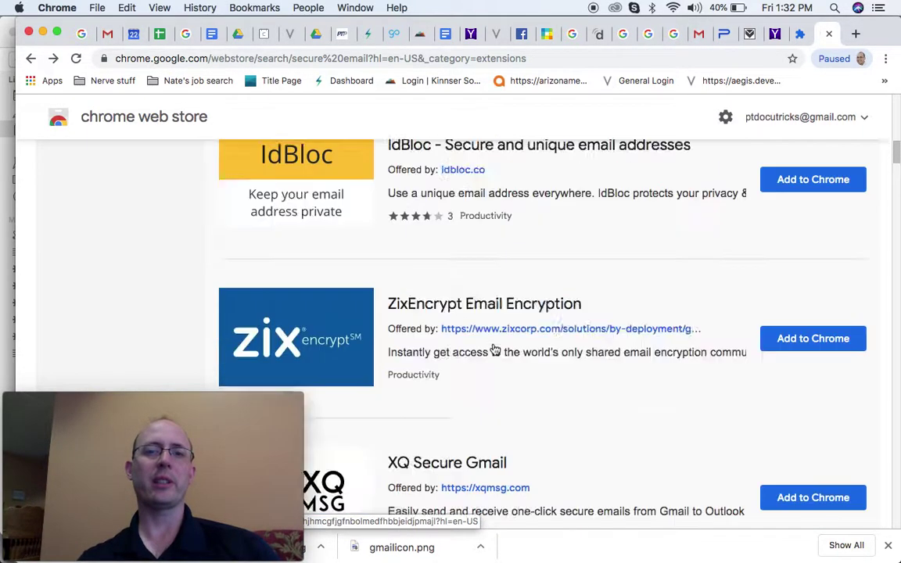
pyautogui.scroll(-10, 493, 349)
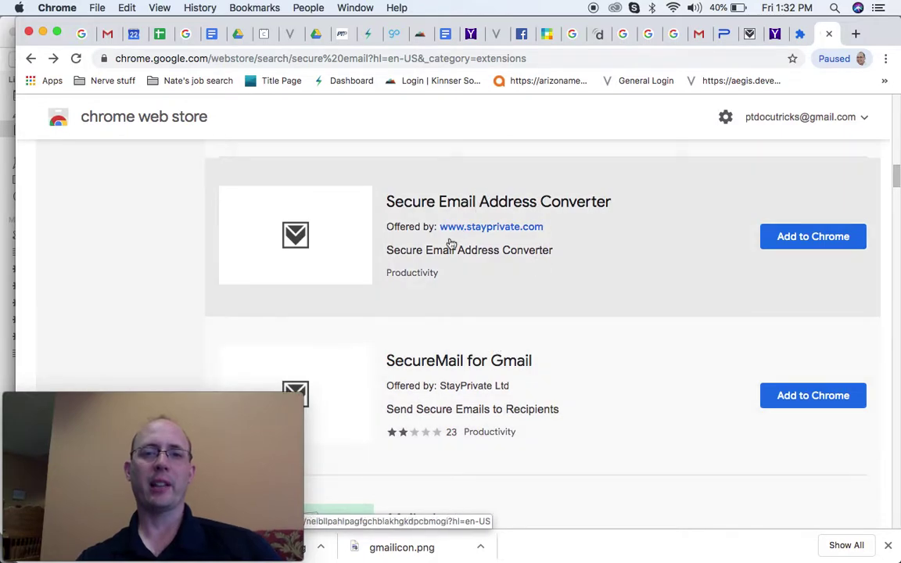
pyautogui.scroll(10, 495, 403)
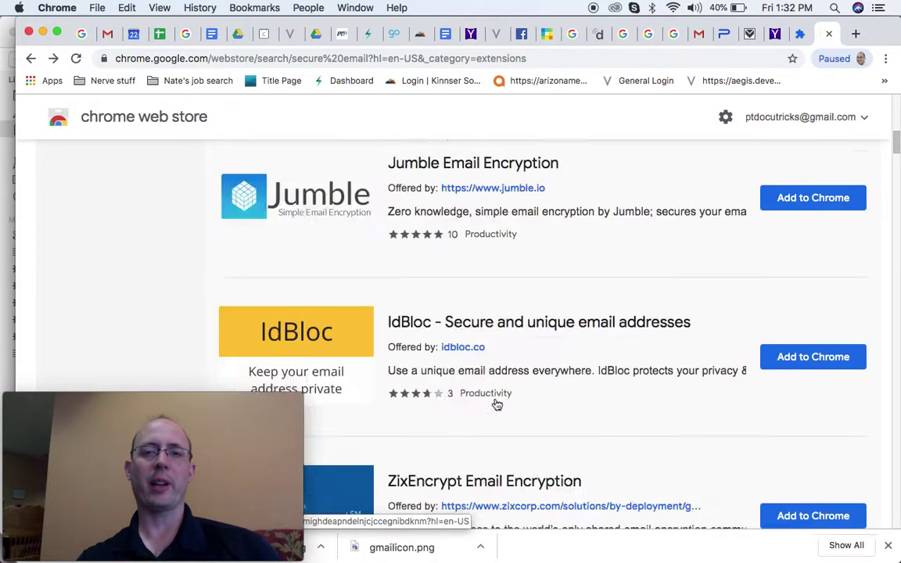
pyautogui.scroll(10, 495, 405)
pyautogui.scroll(-5, 495, 404)
pyautogui.scroll(2, 497, 404)
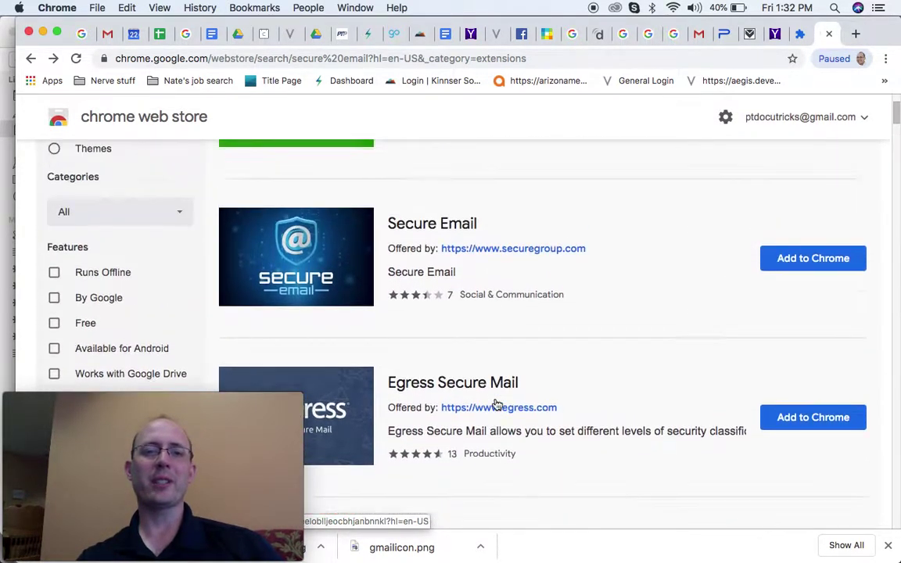
pyautogui.scroll(3, 495, 404)
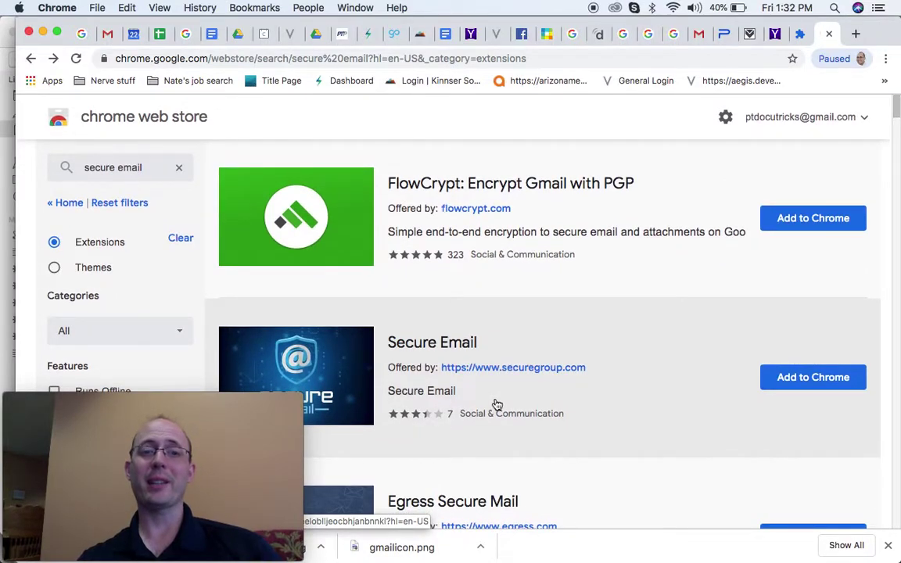